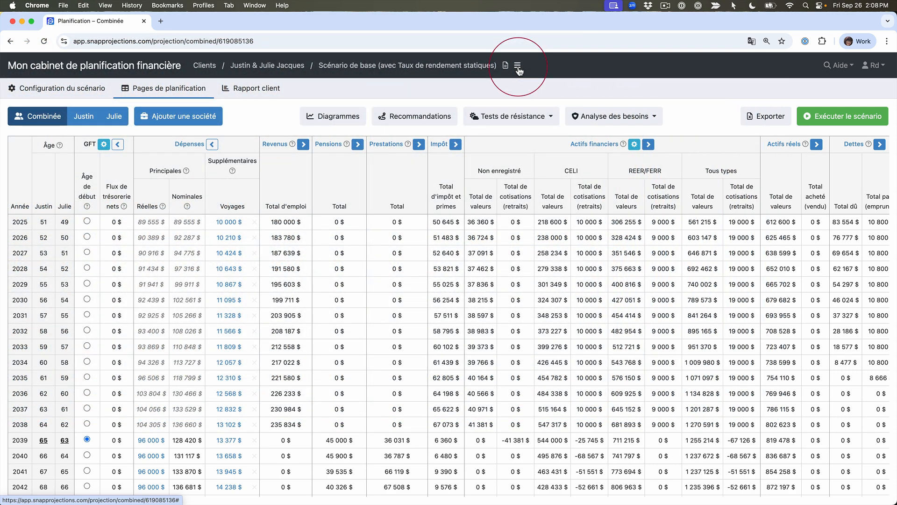
Step: Copy the base scenario and rename the copy "Scénario de base (avec Tests de résistance à Taux de rendement historiques)"
{"action": "left_click", "coordinate": [518, 67]}
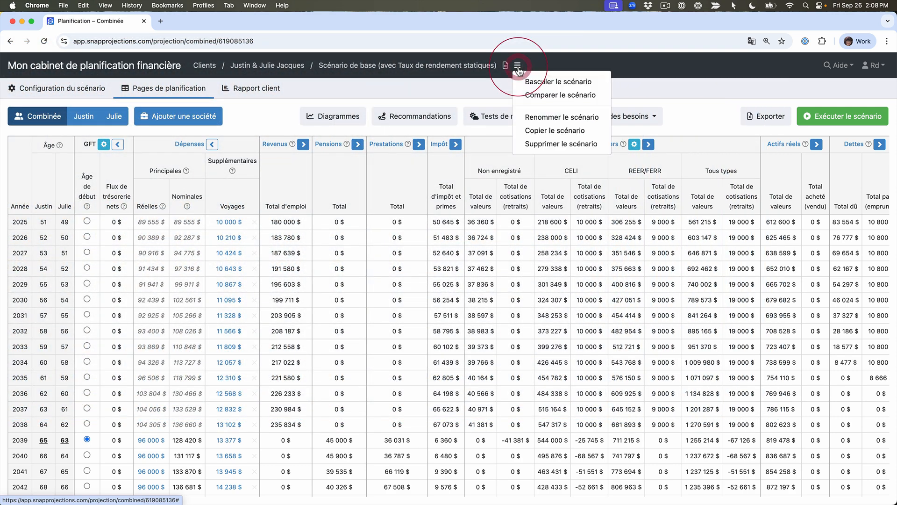
{"action": "left_click", "coordinate": [546, 134]}
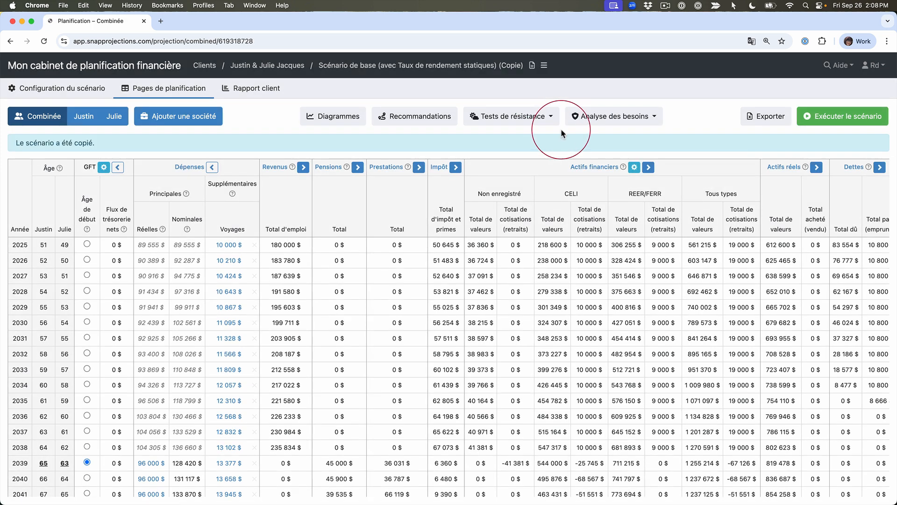
{"action": "left_click", "coordinate": [469, 65]}
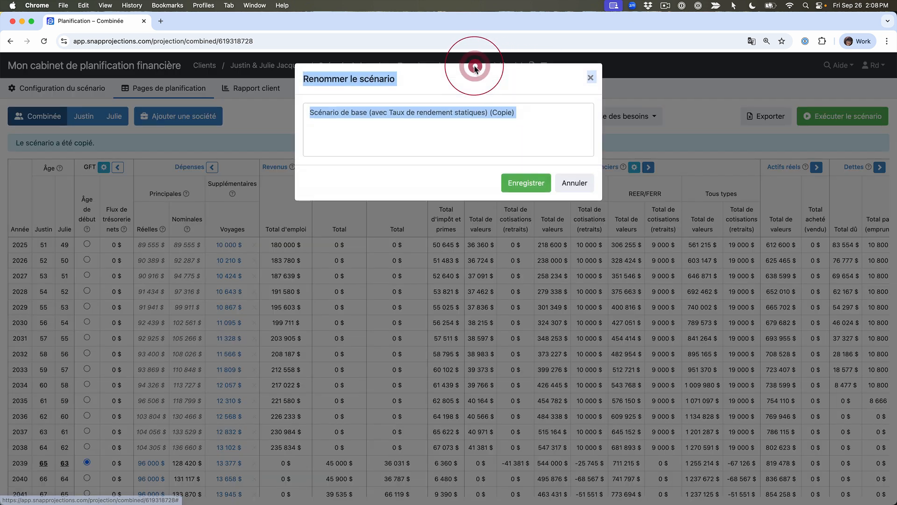
{"action": "left_click_drag", "start_coordinate": [519, 117], "coordinate": [377, 111]}
{"action": "type", "text": "(avec Tests de résistance à Taux de rendement historiques)"}
{"action": "left_click", "coordinate": [526, 187]}
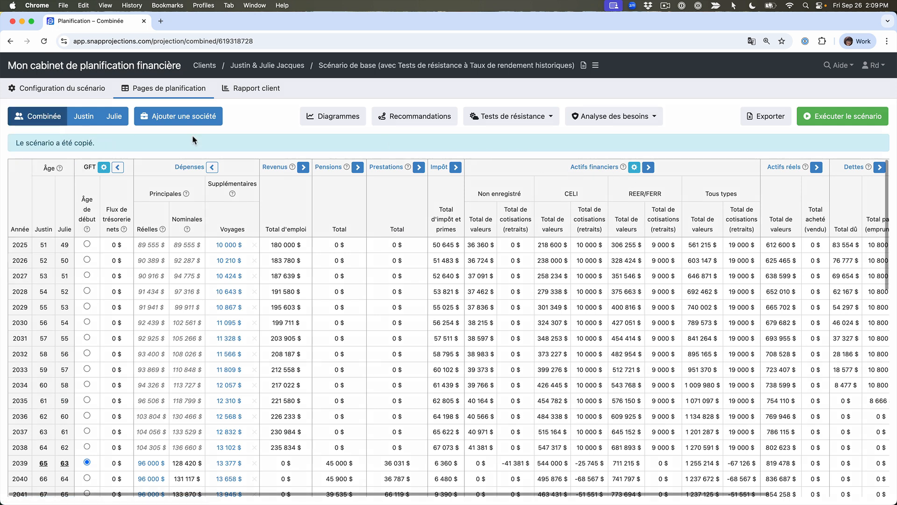
Step: View the breakdown of the couple's pre-tax estate (Patrimoine avant impôt) in the combined projection, and close it
{"action": "scroll", "coordinate": [646, 201], "scroll_direction": "right", "scroll_amount": 4}
{"action": "scroll", "coordinate": [646, 201], "scroll_direction": "right", "scroll_amount": 2}
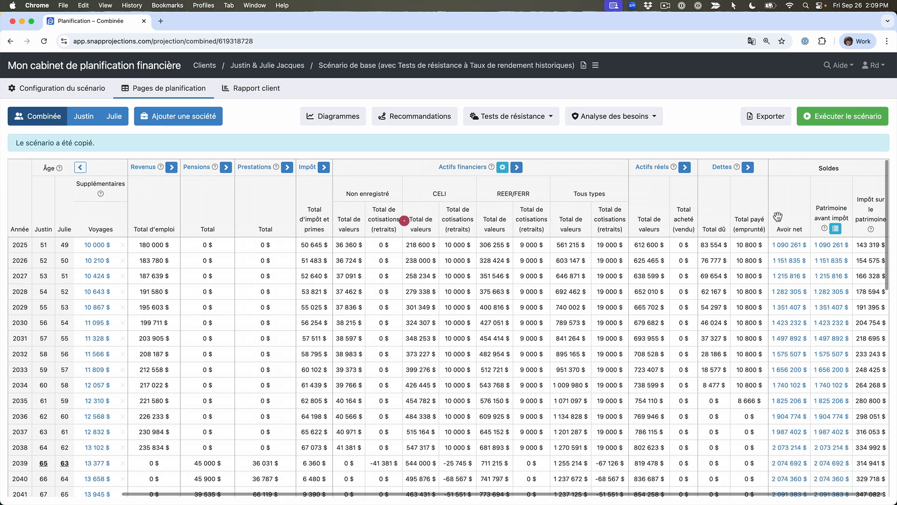
{"action": "left_click", "coordinate": [836, 228]}
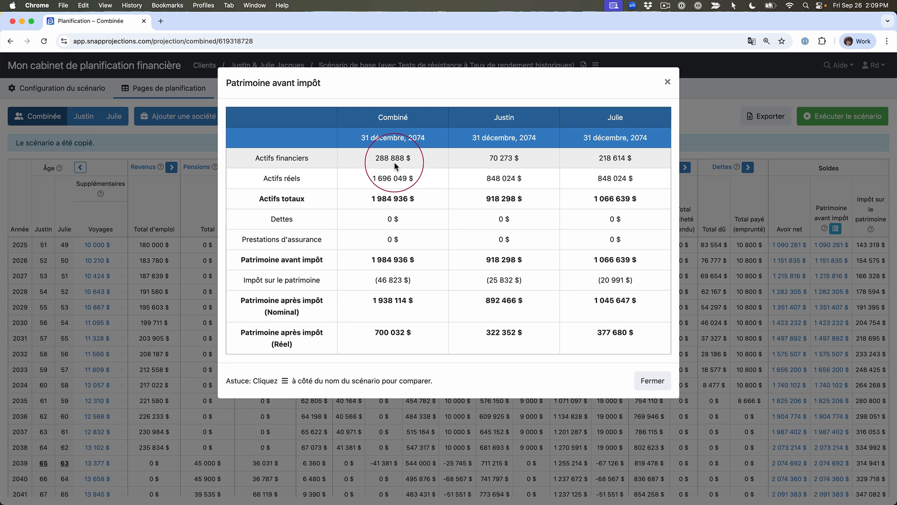
{"action": "left_click", "coordinate": [668, 84]}
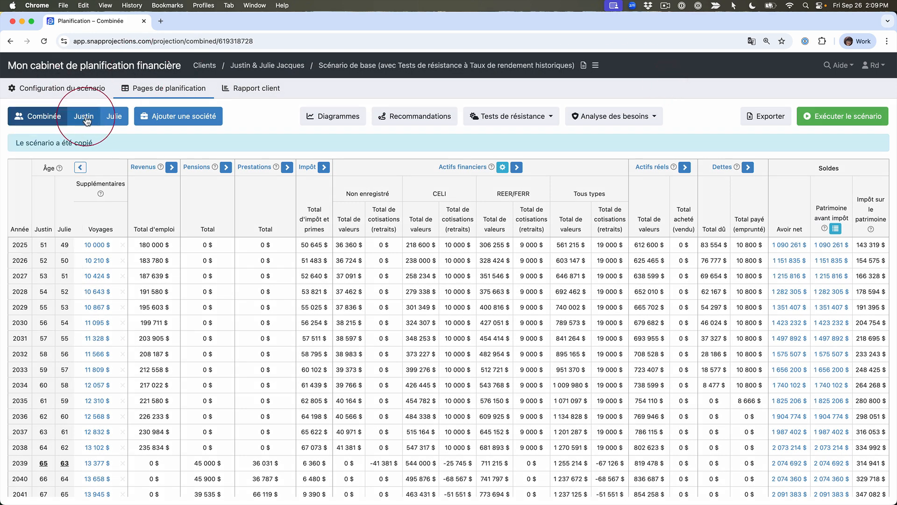
Step: Open the first spouse's individual planning page and view the return rates of the financial assets
{"action": "left_click", "coordinate": [85, 118]}
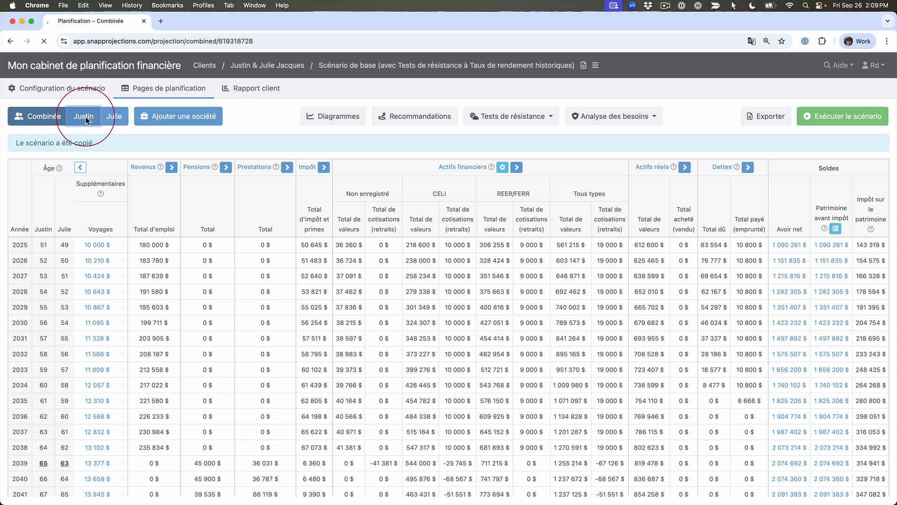
{"action": "scroll", "coordinate": [751, 211], "scroll_direction": "right", "scroll_amount": 5}
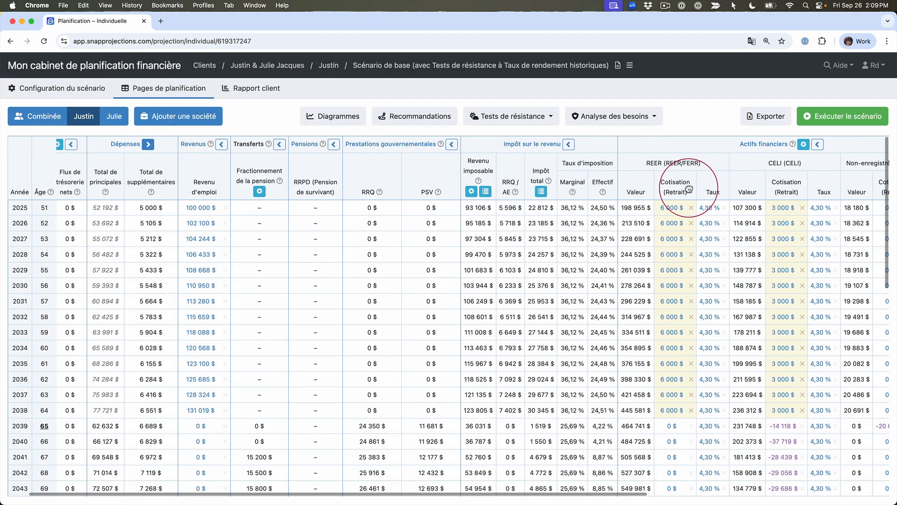
{"action": "scroll", "coordinate": [570, 188], "scroll_direction": "right", "scroll_amount": 3}
{"action": "scroll", "coordinate": [498, 185], "scroll_direction": "right", "scroll_amount": 2}
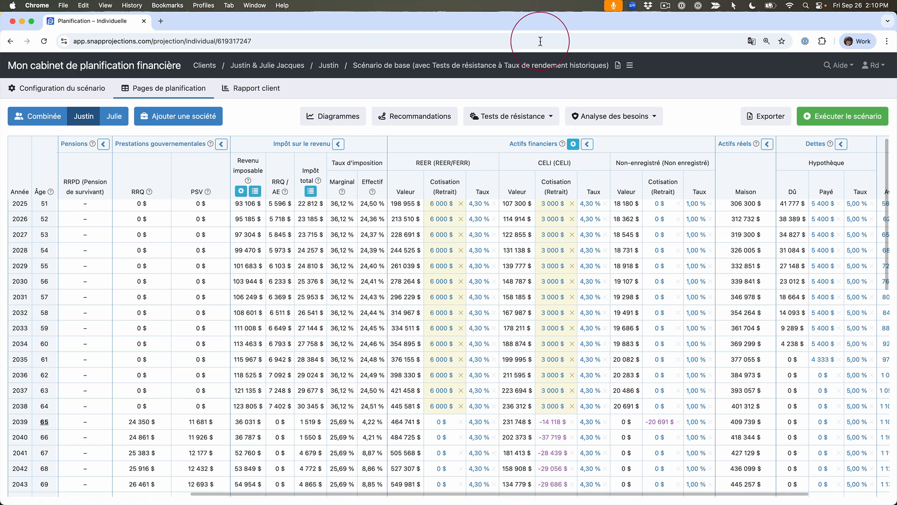
Step: Start a historical scenario stress test and select the 10-year historical period from 2000 to 2010
{"action": "left_click", "coordinate": [551, 123]}
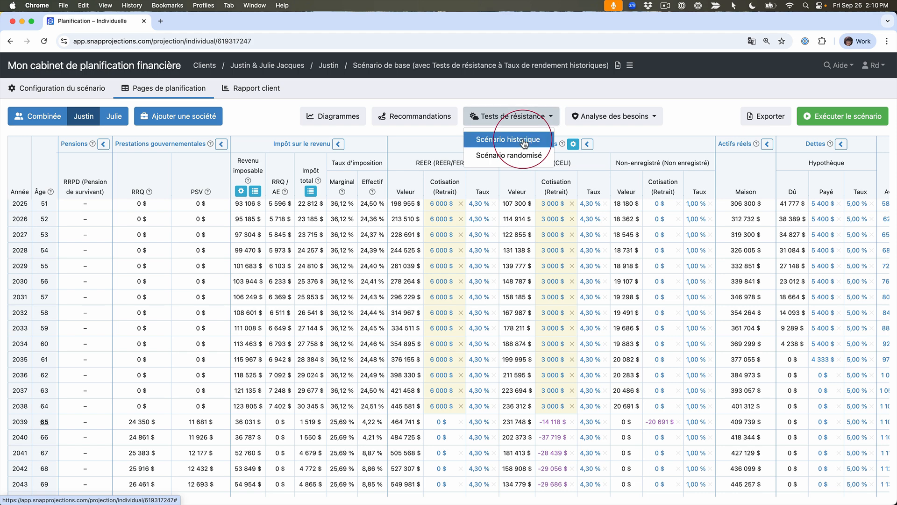
{"action": "left_click", "coordinate": [523, 138]}
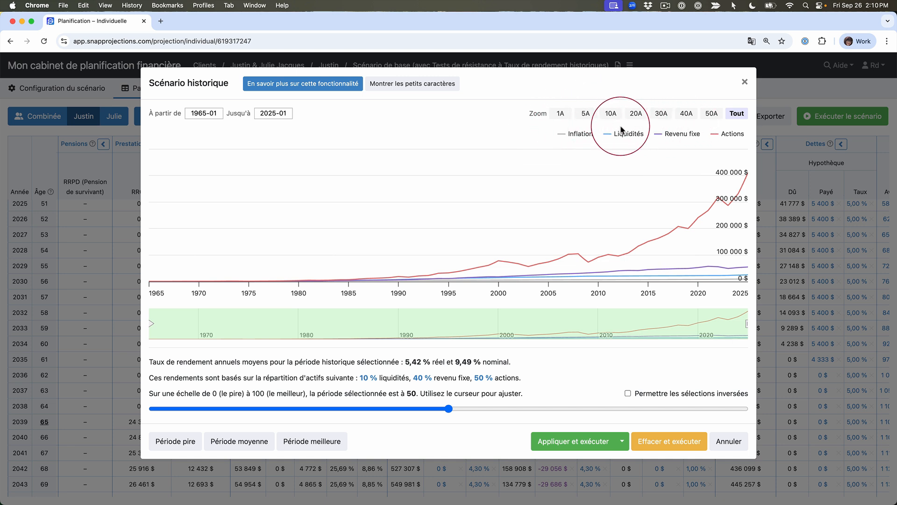
{"action": "left_click", "coordinate": [610, 116]}
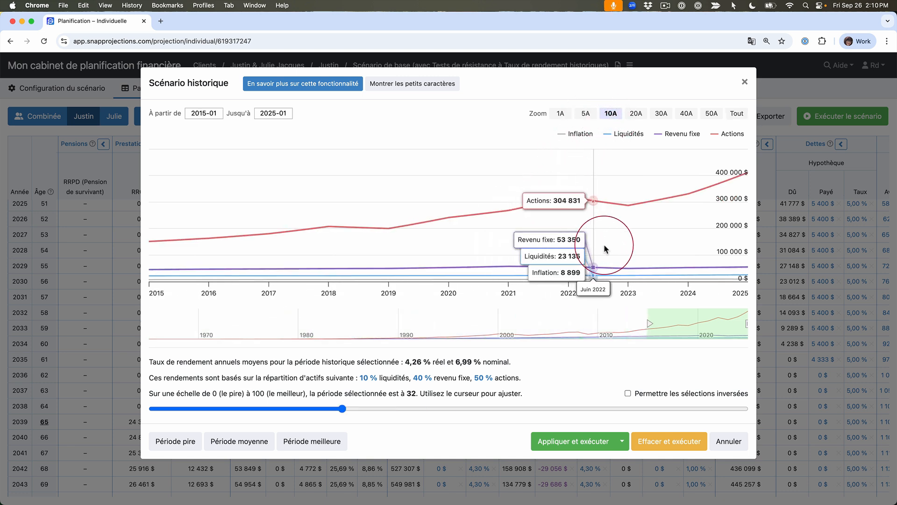
{"action": "left_click_drag", "start_coordinate": [723, 323], "coordinate": [571, 324]}
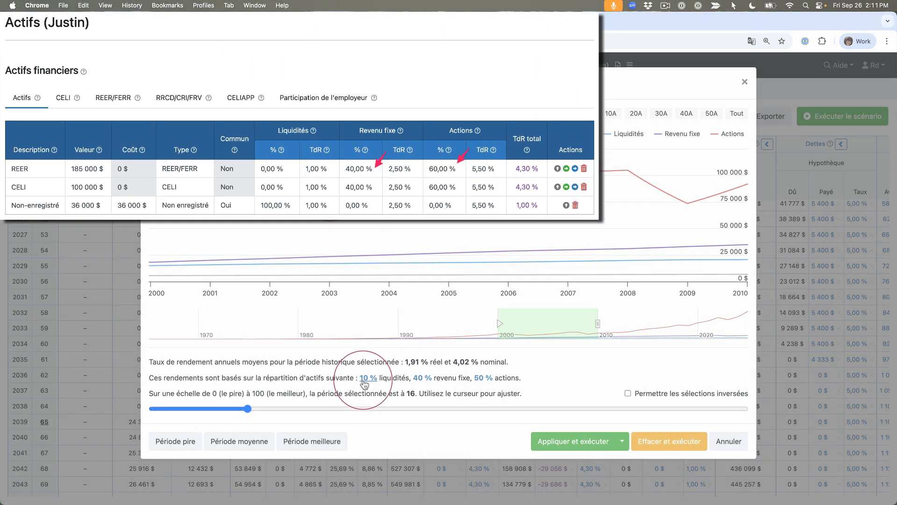
Step: Set the historical scenario's asset allocation to 0 % liquidités and 40 % revenu fixe
{"action": "left_click", "coordinate": [363, 378]}
{"action": "type", "text": "0"}
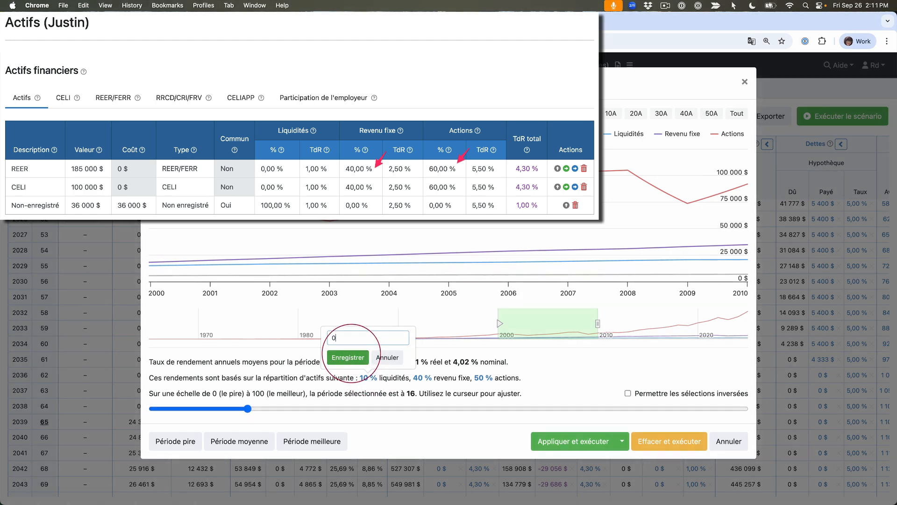
{"action": "left_click", "coordinate": [349, 357]}
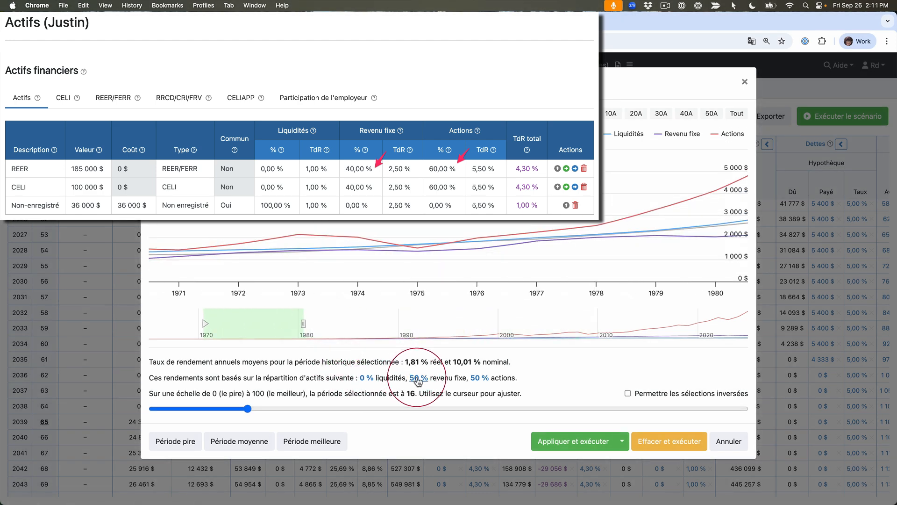
{"action": "left_click", "coordinate": [413, 378]}
{"action": "type", "text": "40"}
{"action": "left_click", "coordinate": [403, 358]}
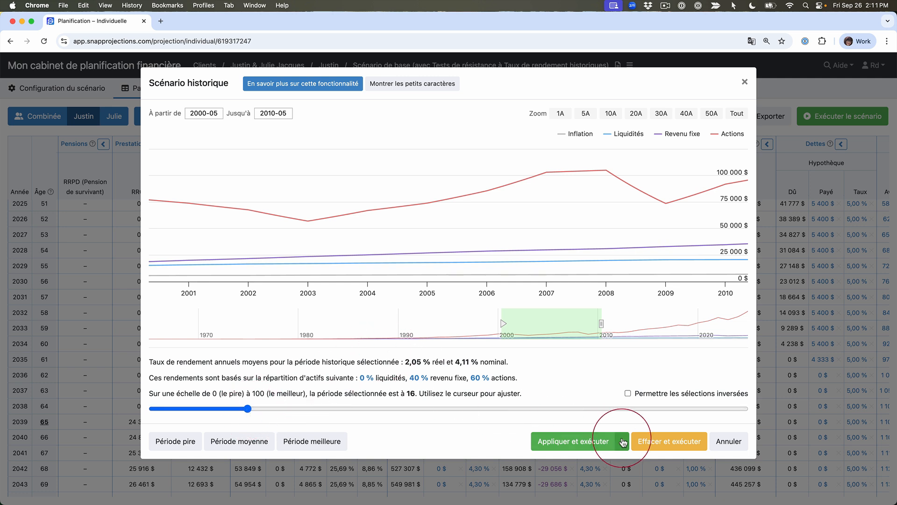
Step: Apply the 2000-05 to 2010-05 historical returns, run the scenario, and view the yearly rates of the financial assets
{"action": "left_click", "coordinate": [605, 442]}
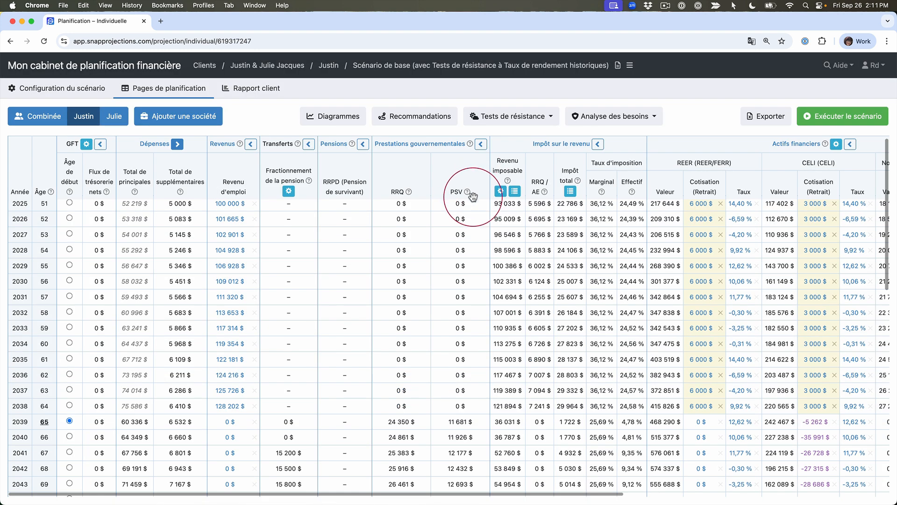
{"action": "scroll", "coordinate": [771, 150], "scroll_direction": "right", "scroll_amount": 5}
{"action": "scroll", "coordinate": [533, 159], "scroll_direction": "right", "scroll_amount": 1}
{"action": "scroll", "coordinate": [526, 159], "scroll_direction": "right", "scroll_amount": 1}
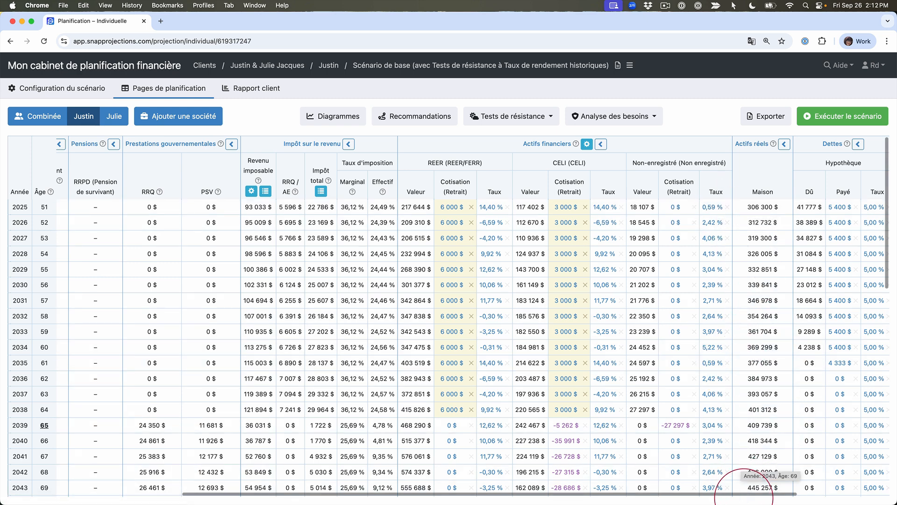
Step: Compare the static-return base scenario with the historical stress test scenario, review the primary and personal estate indicators, and close the comparison
{"action": "left_click", "coordinate": [630, 66]}
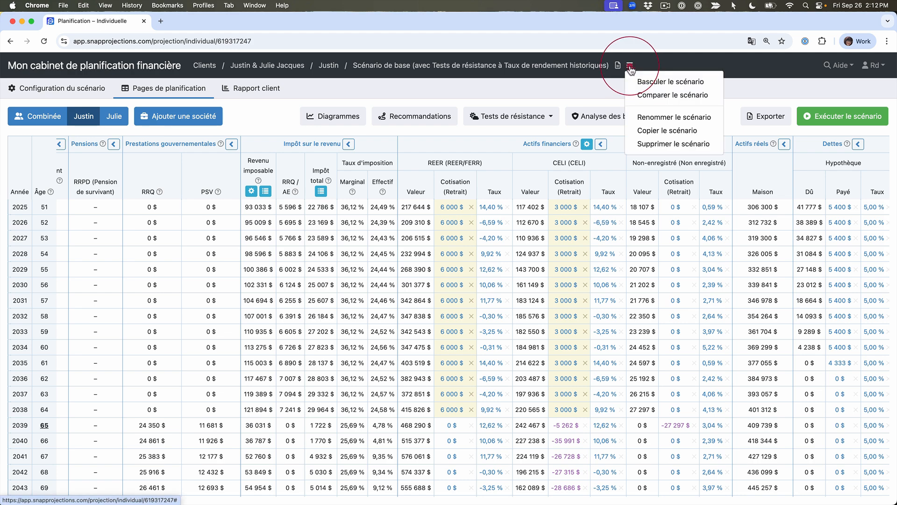
{"action": "left_click", "coordinate": [653, 97]}
{"action": "scroll", "coordinate": [127, 304], "scroll_direction": "down", "scroll_amount": 3}
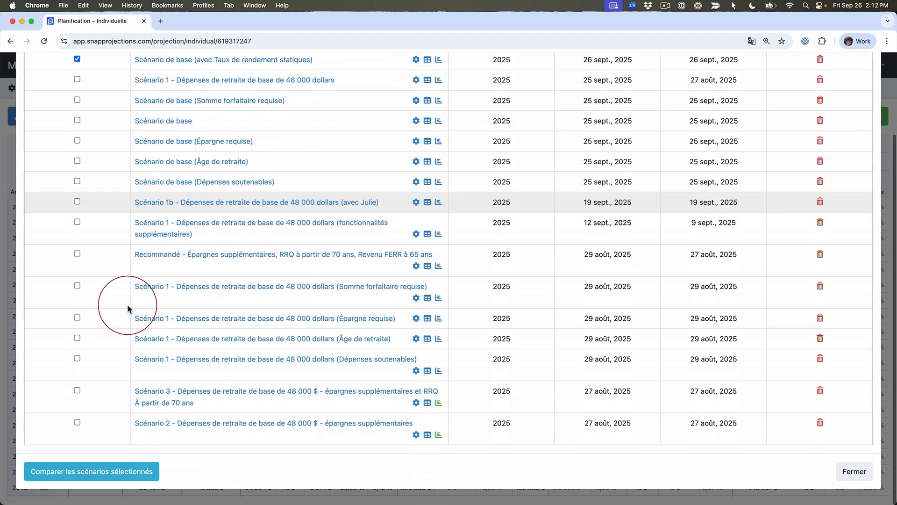
{"action": "left_click", "coordinate": [90, 472]}
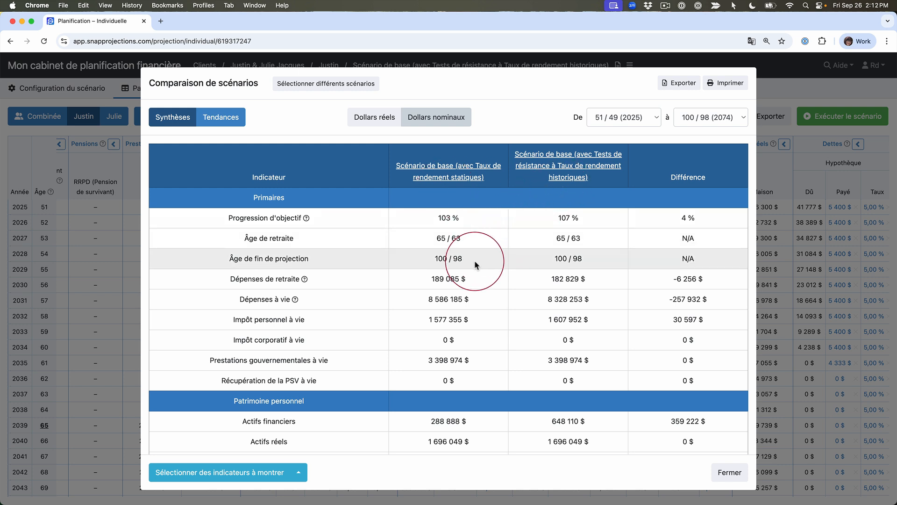
{"action": "scroll", "coordinate": [494, 266], "scroll_direction": "down", "scroll_amount": 3}
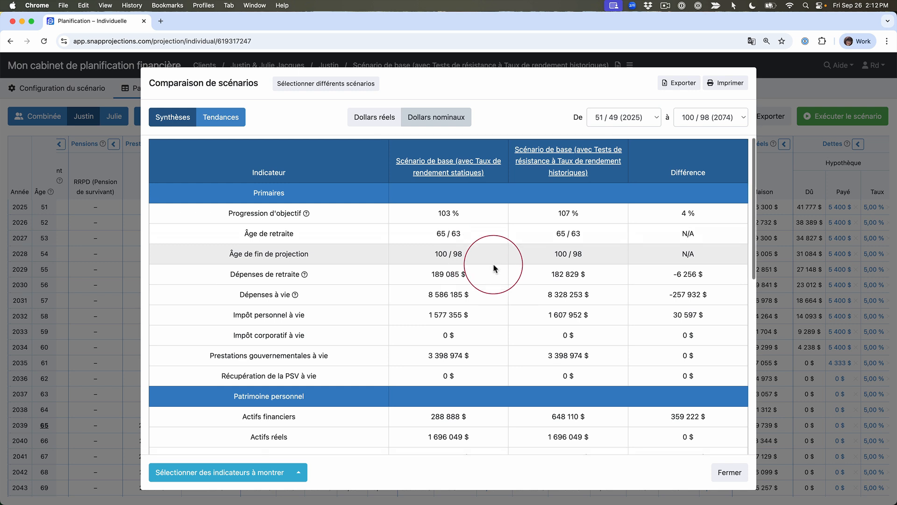
{"action": "scroll", "coordinate": [494, 267], "scroll_direction": "down", "scroll_amount": 3}
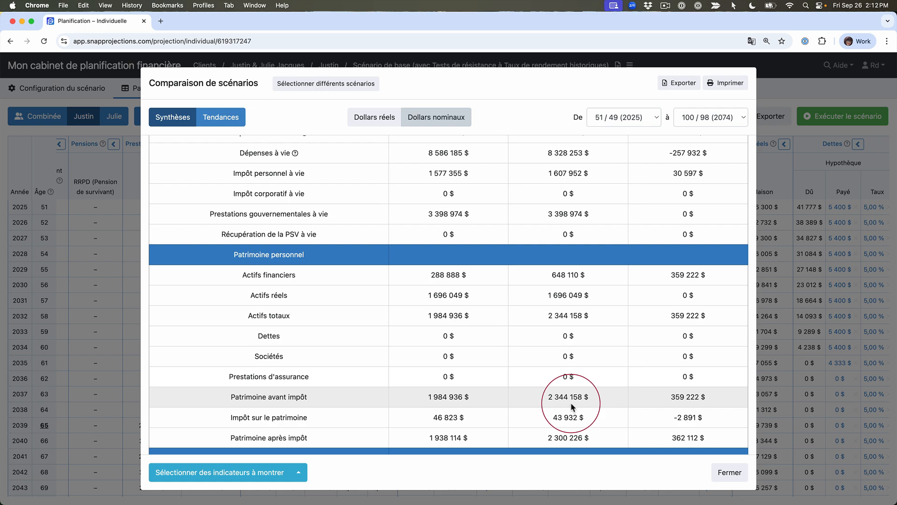
{"action": "left_click", "coordinate": [723, 474]}
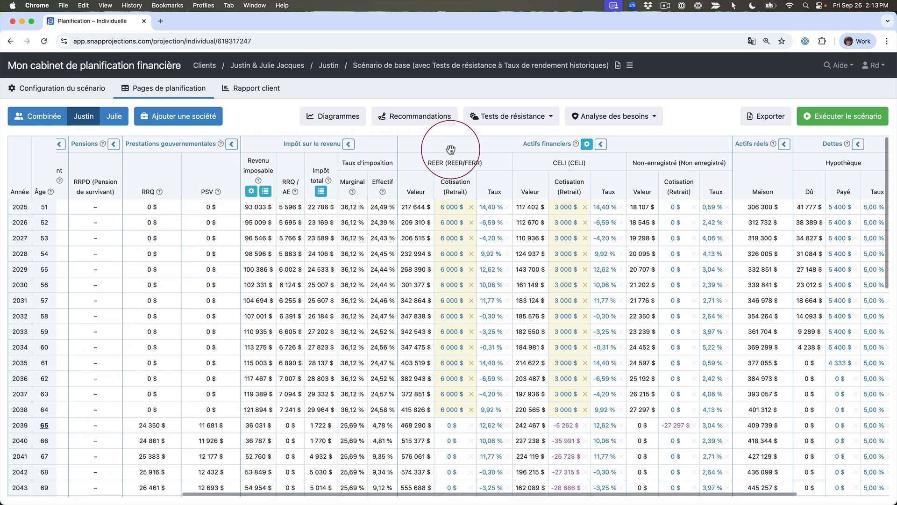
Step: Clear the historical stress test returns from the scenario and rerun it
{"action": "left_click", "coordinate": [525, 118]}
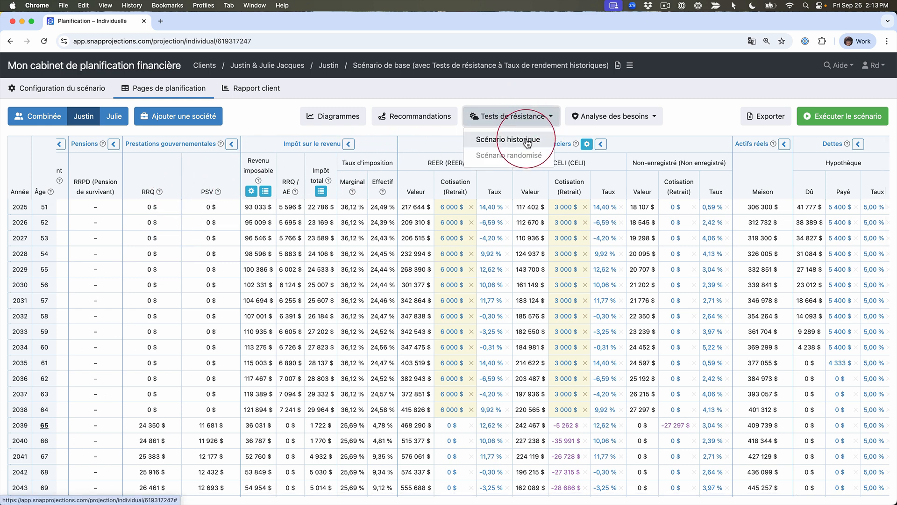
{"action": "left_click", "coordinate": [527, 140]}
{"action": "left_click", "coordinate": [663, 444]}
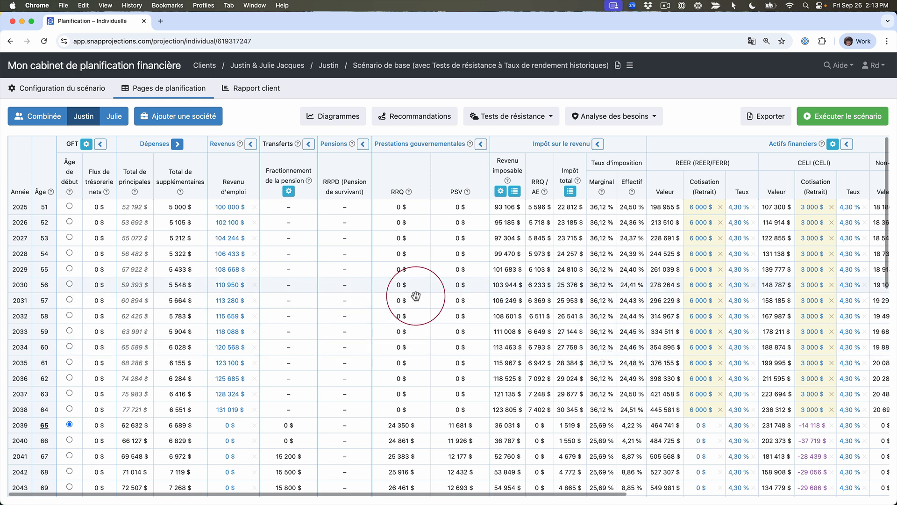
Step: Start a randomised scenario stress test and set its asset allocation to 0 % liquidités and 40 % revenu fixe
{"action": "left_click", "coordinate": [553, 117]}
{"action": "left_click", "coordinate": [537, 155]}
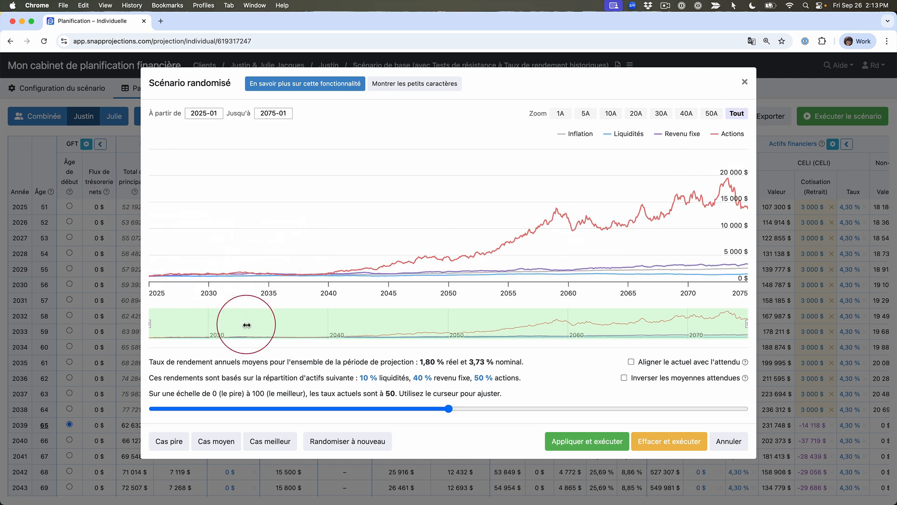
{"action": "left_click", "coordinate": [372, 376]}
{"action": "type", "text": "0"}
{"action": "key", "text": "Tab"}
{"action": "left_click", "coordinate": [350, 357]}
{"action": "left_click", "coordinate": [413, 379]}
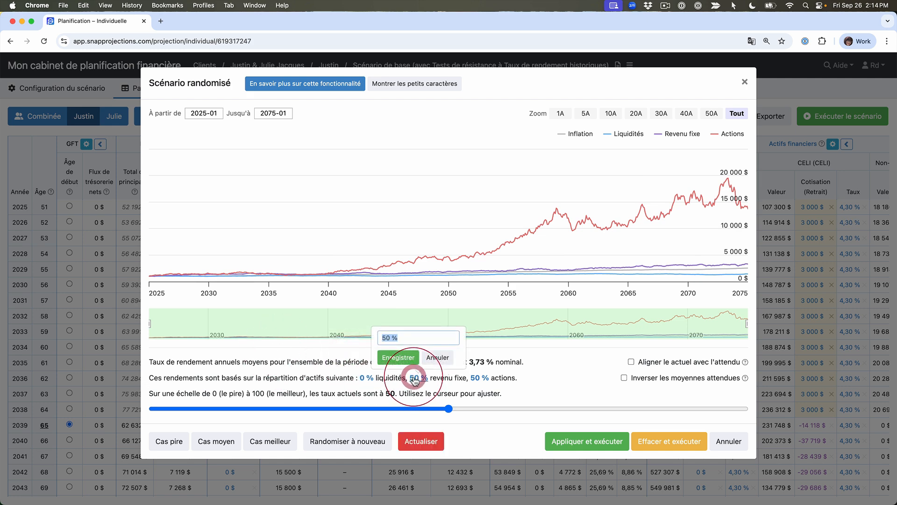
{"action": "type", "text": "040"}
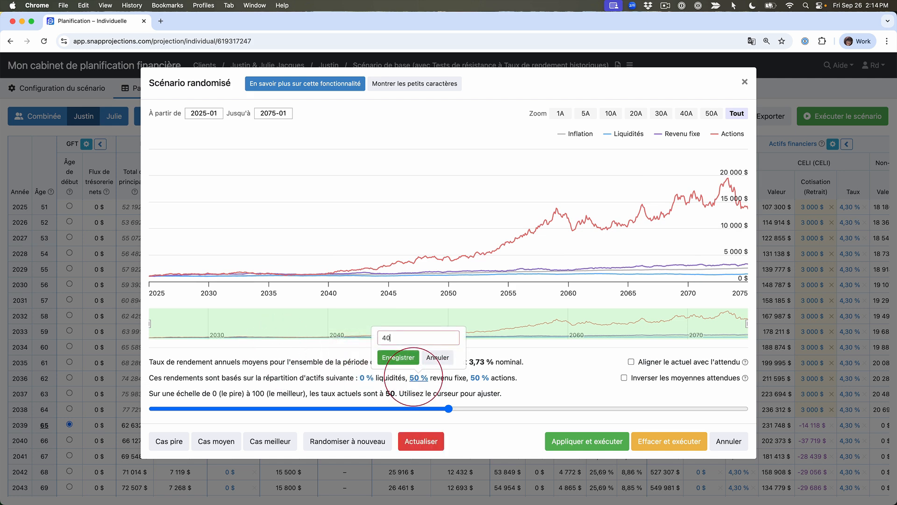
{"action": "left_click", "coordinate": [390, 358]}
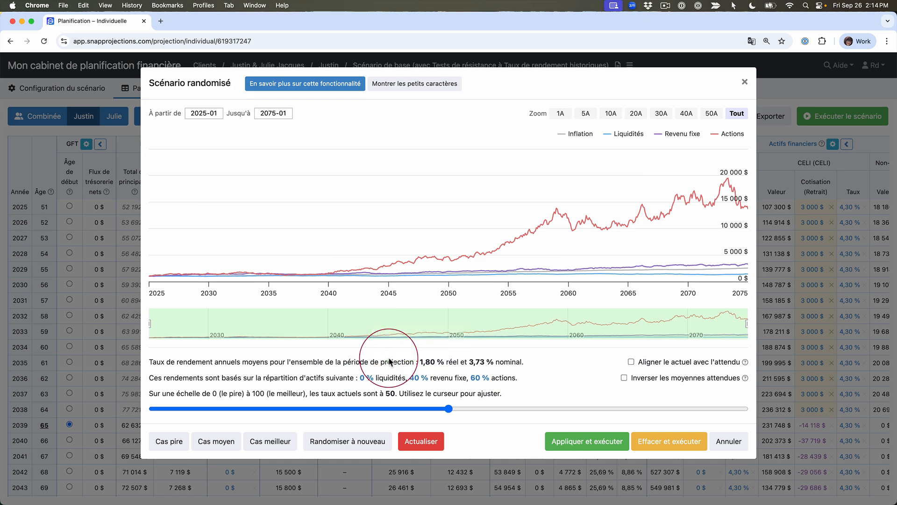
Step: Try the worst and best cases of the randomised returns, and set the worst-to-best scale to 20
{"action": "mouse_move", "coordinate": [315, 264]}
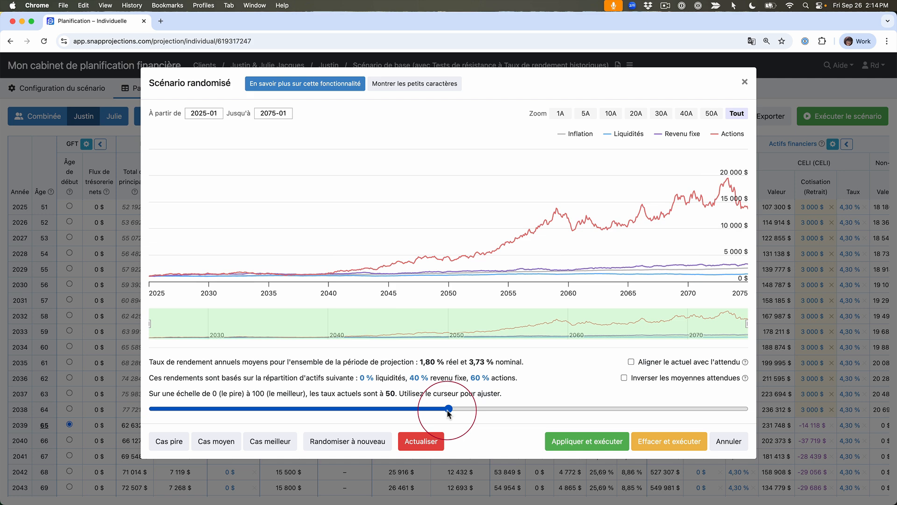
{"action": "left_click", "coordinate": [170, 449]}
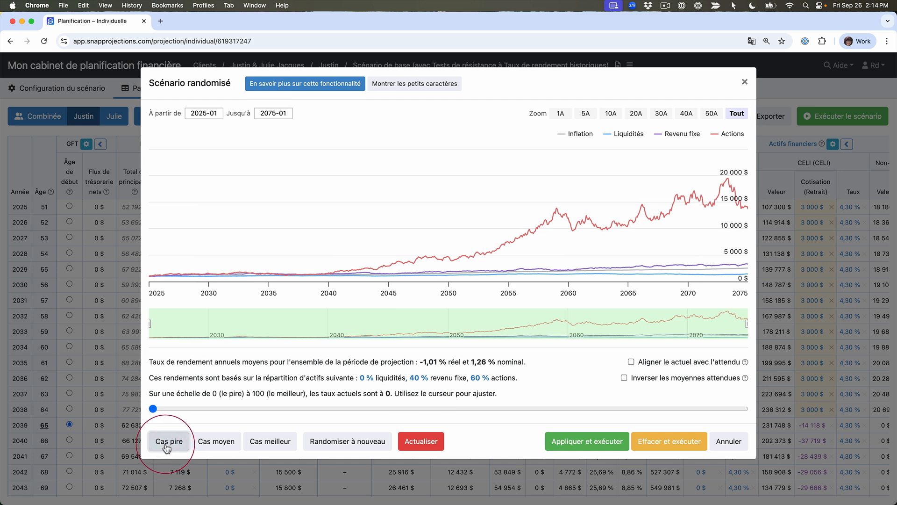
{"action": "left_click", "coordinate": [280, 445]}
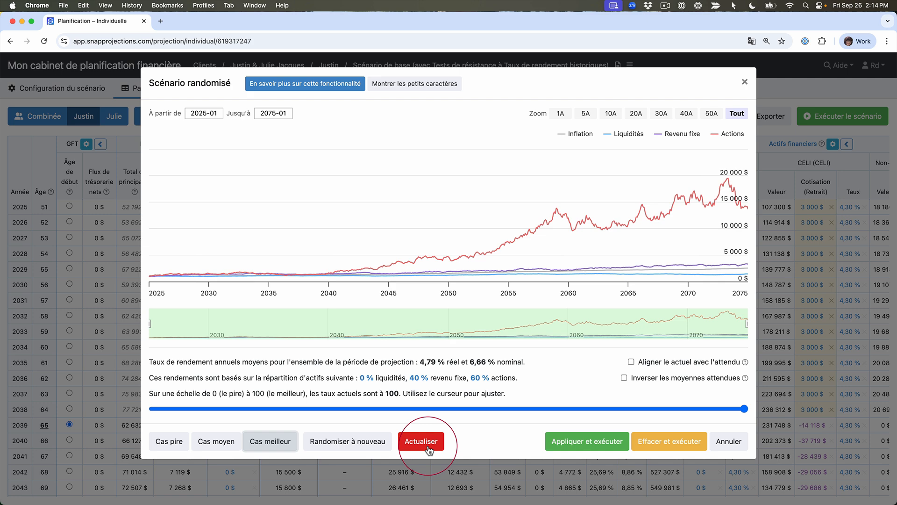
{"action": "left_click_drag", "start_coordinate": [744, 410], "coordinate": [273, 411]}
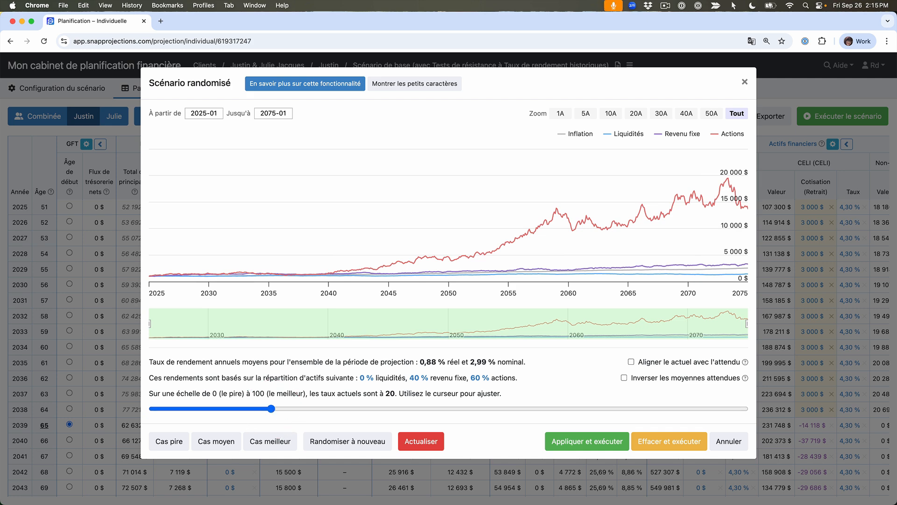
Step: Refresh the randomised returns for the current scale and review their actual and expected averages, deviations and correlations in the fine print
{"action": "left_click", "coordinate": [421, 441]}
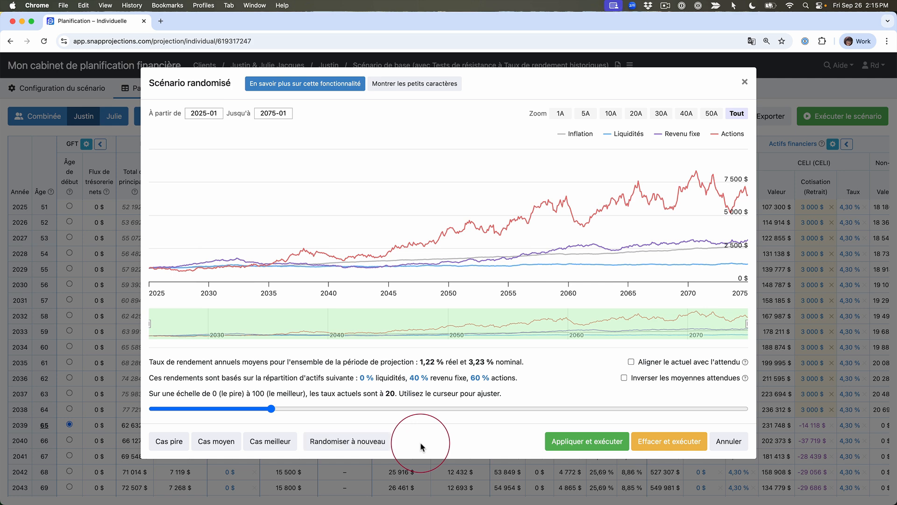
{"action": "mouse_move", "coordinate": [465, 232]}
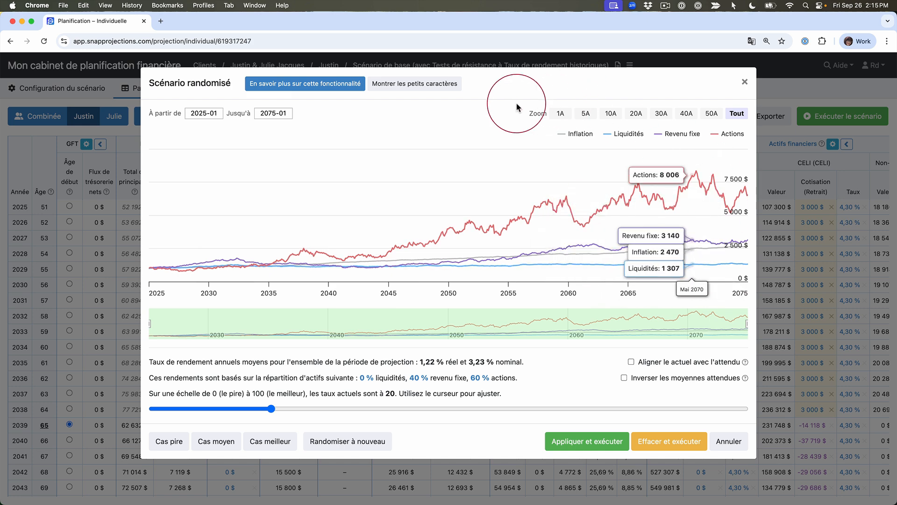
{"action": "left_click", "coordinate": [427, 88]}
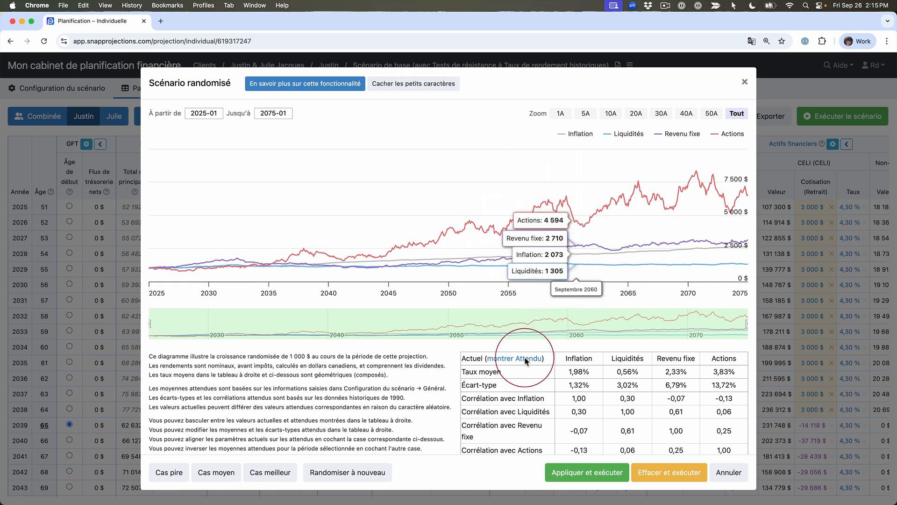
{"action": "left_click", "coordinate": [511, 361]}
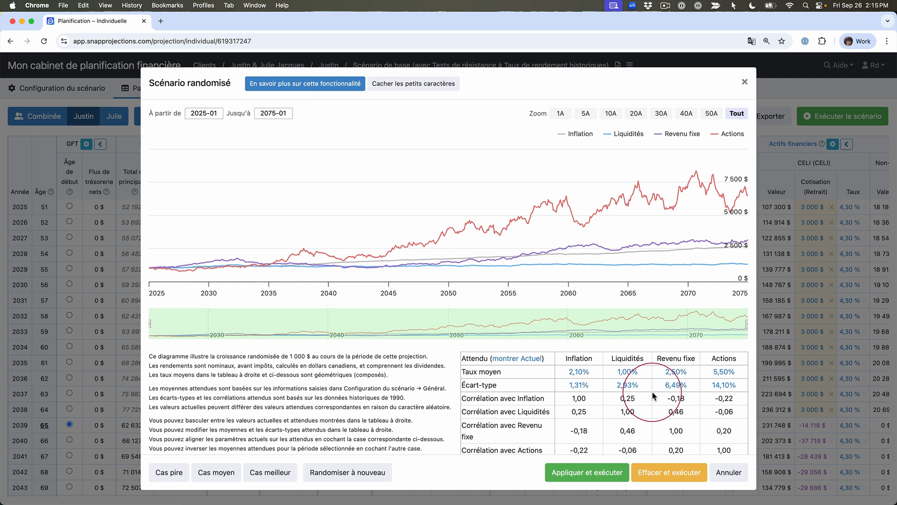
{"action": "left_click", "coordinate": [527, 359]}
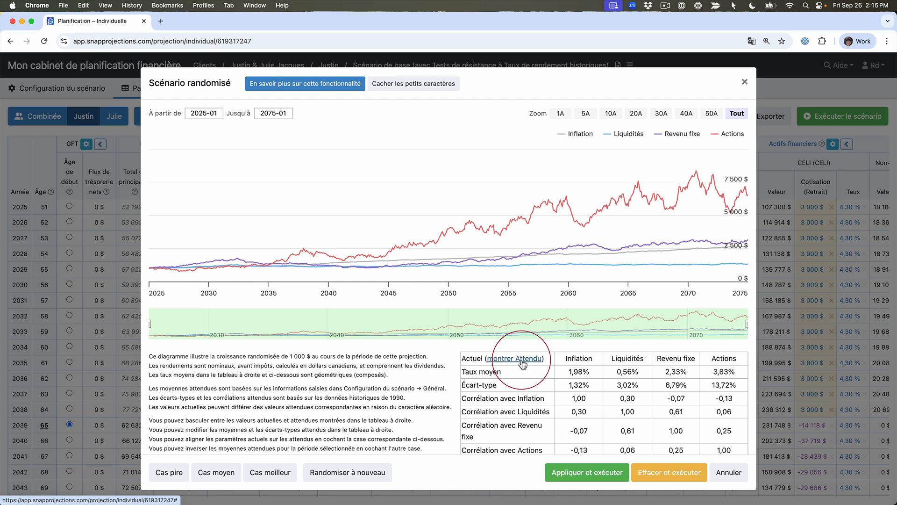
{"action": "left_click", "coordinate": [429, 89]}
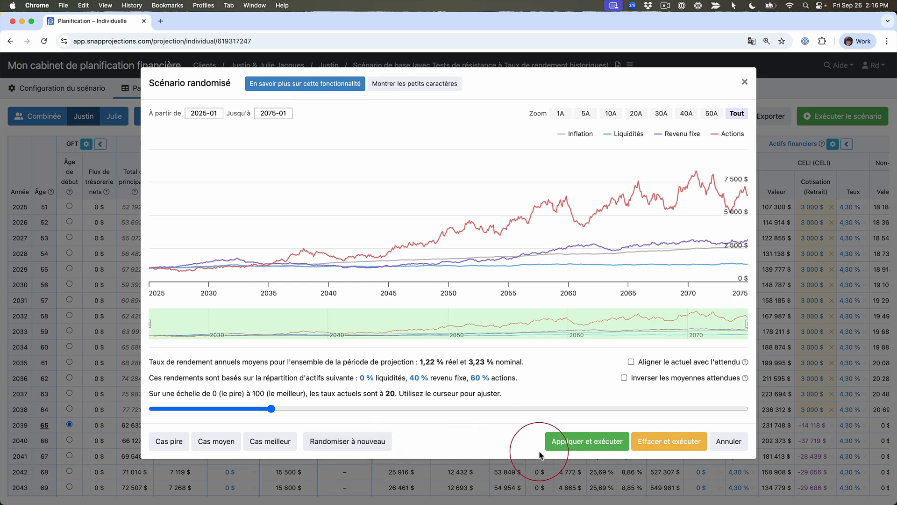
Step: Apply the randomised returns and run the scenario, and review the pre-tax estate breakdown and the year-by-year projection through 2072
{"action": "left_click", "coordinate": [575, 446]}
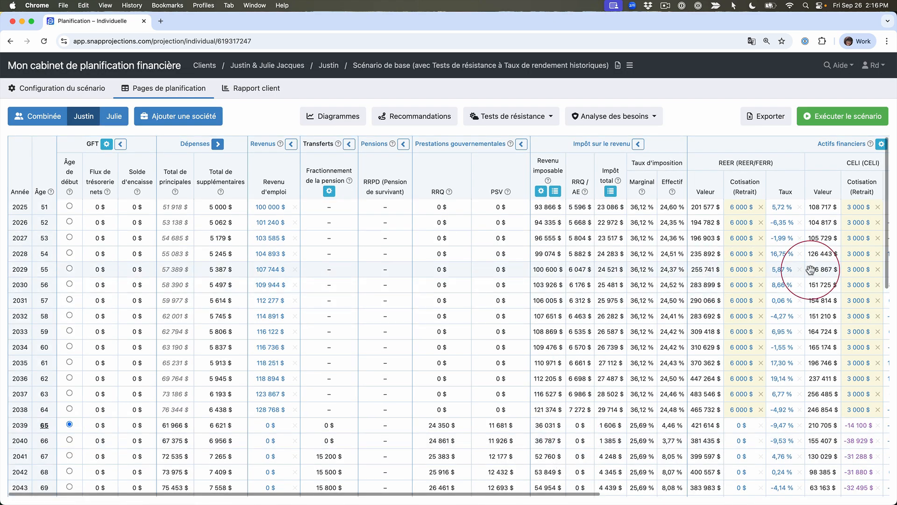
{"action": "scroll", "coordinate": [807, 274], "scroll_direction": "right", "scroll_amount": 10}
{"action": "scroll", "coordinate": [807, 274], "scroll_direction": "down", "scroll_amount": 1}
{"action": "left_click", "coordinate": [836, 191]}
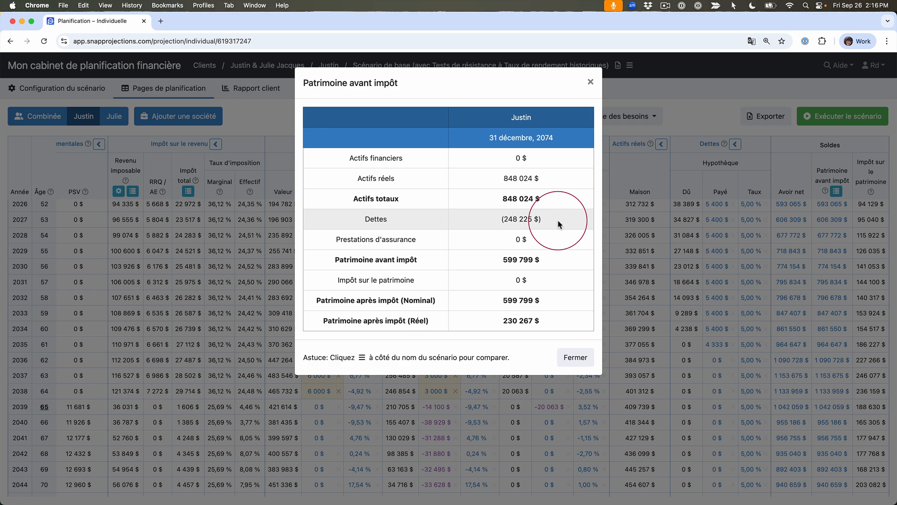
{"action": "left_click", "coordinate": [591, 83]}
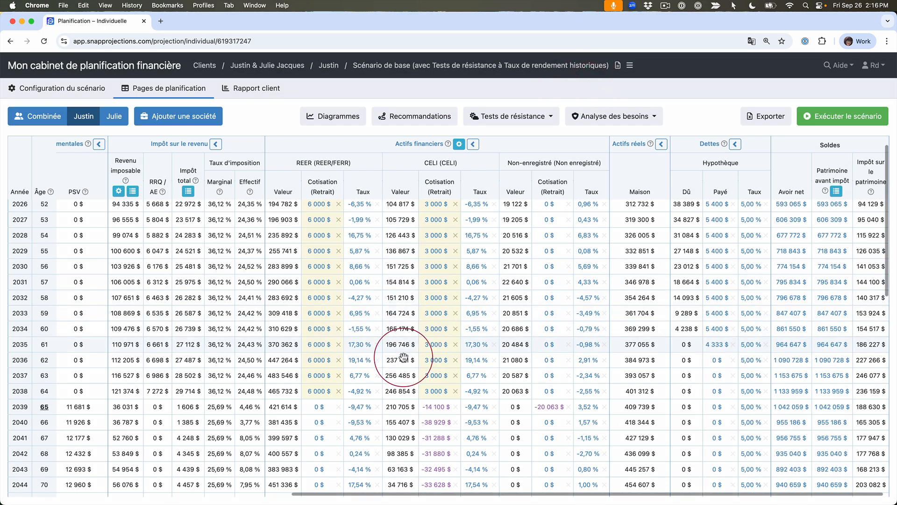
{"action": "scroll", "coordinate": [386, 374], "scroll_direction": "down", "scroll_amount": 10}
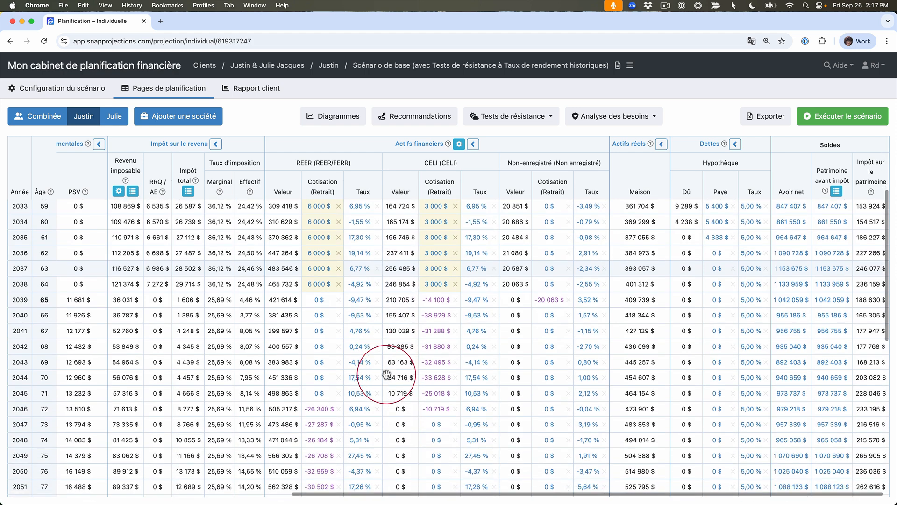
{"action": "scroll", "coordinate": [386, 374], "scroll_direction": "down", "scroll_amount": 3}
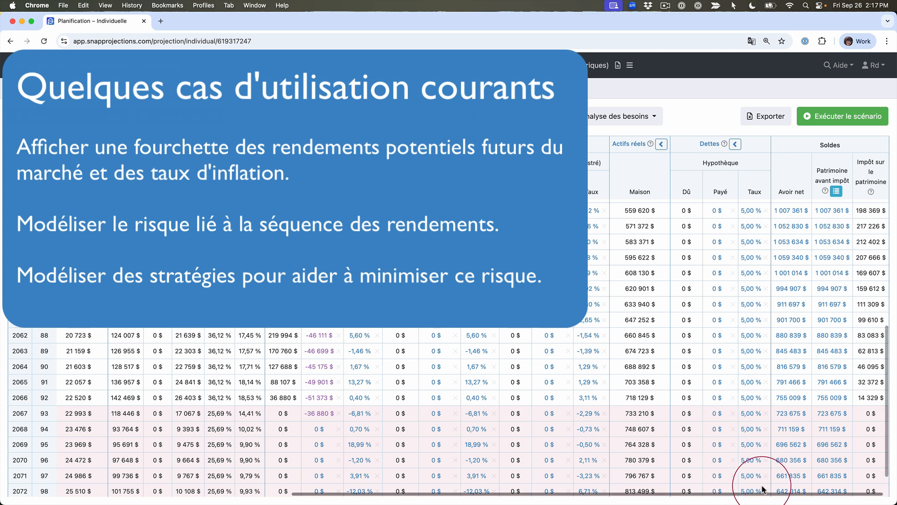
Step: Open the help resource for instant answers (Réponses instantanées)
{"action": "left_click", "coordinate": [836, 67]}
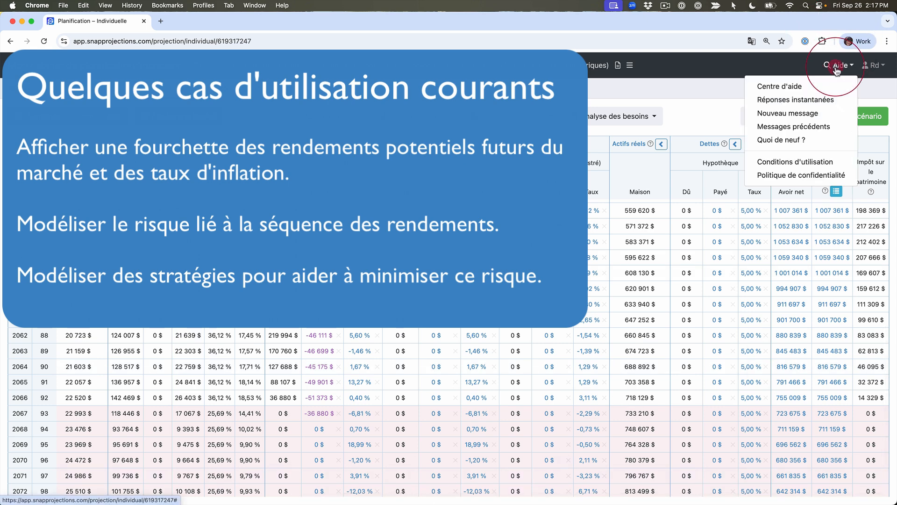
{"action": "left_click", "coordinate": [809, 100]}
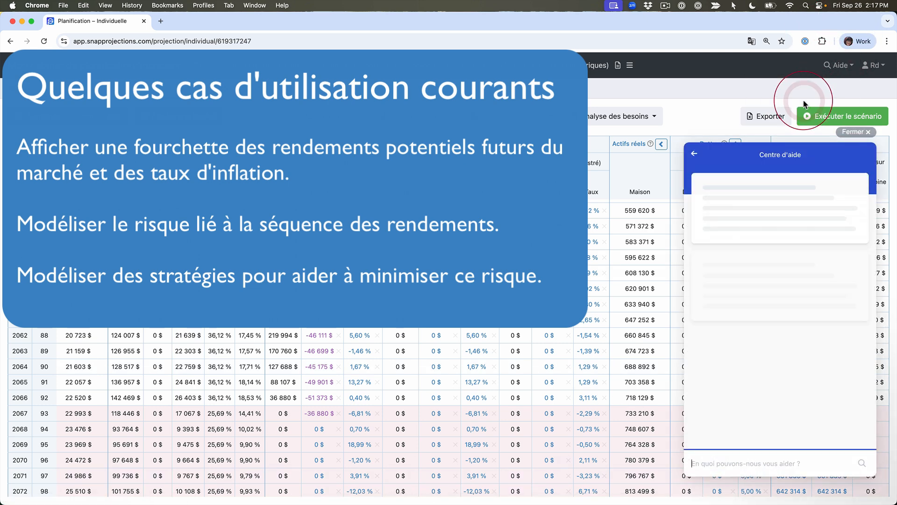